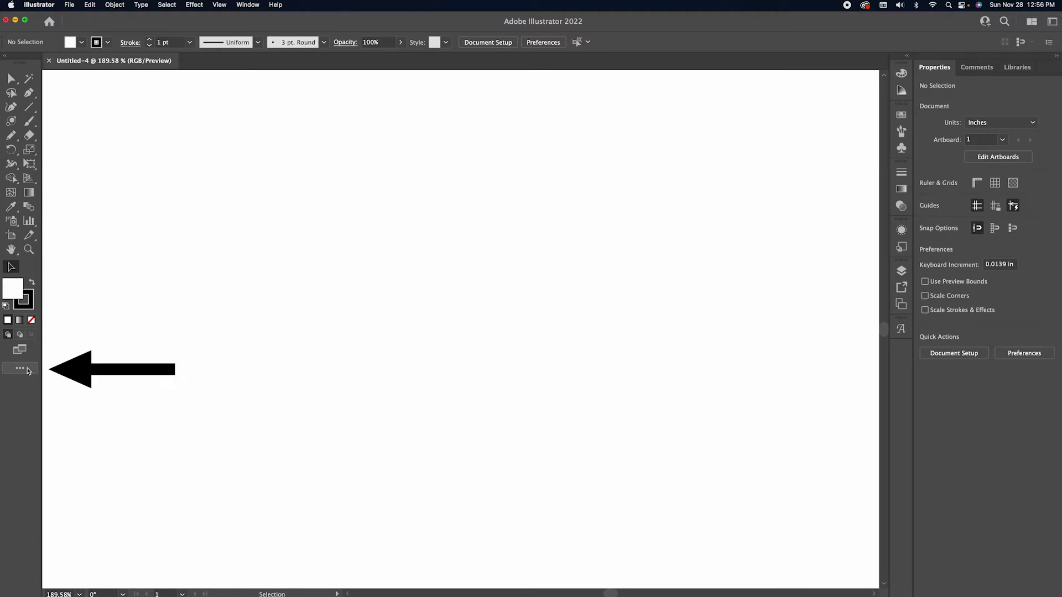
Step: Drag the Selection tool from the All Tools drawer to the top of the toolbar, then reopen the drawer
click(26, 369)
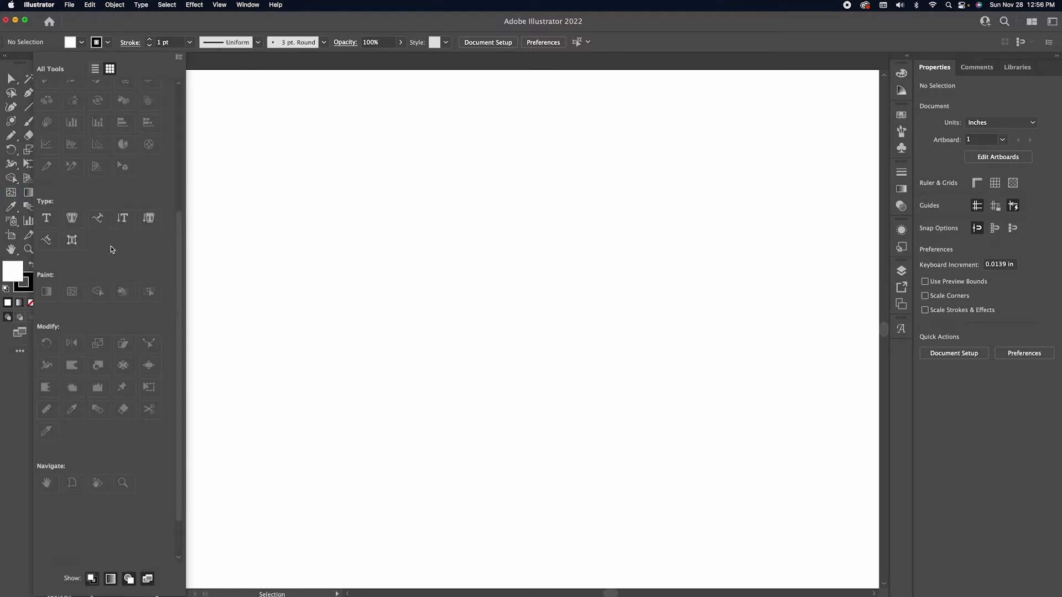
scroll(108, 241, up, 5)
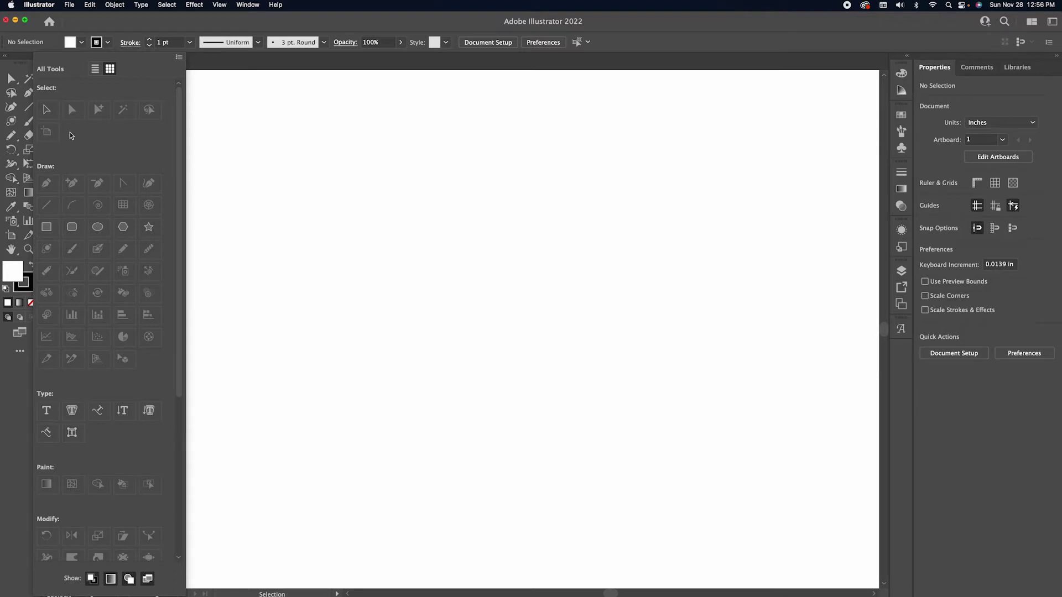
click(47, 110)
drag(48, 115, 12, 80)
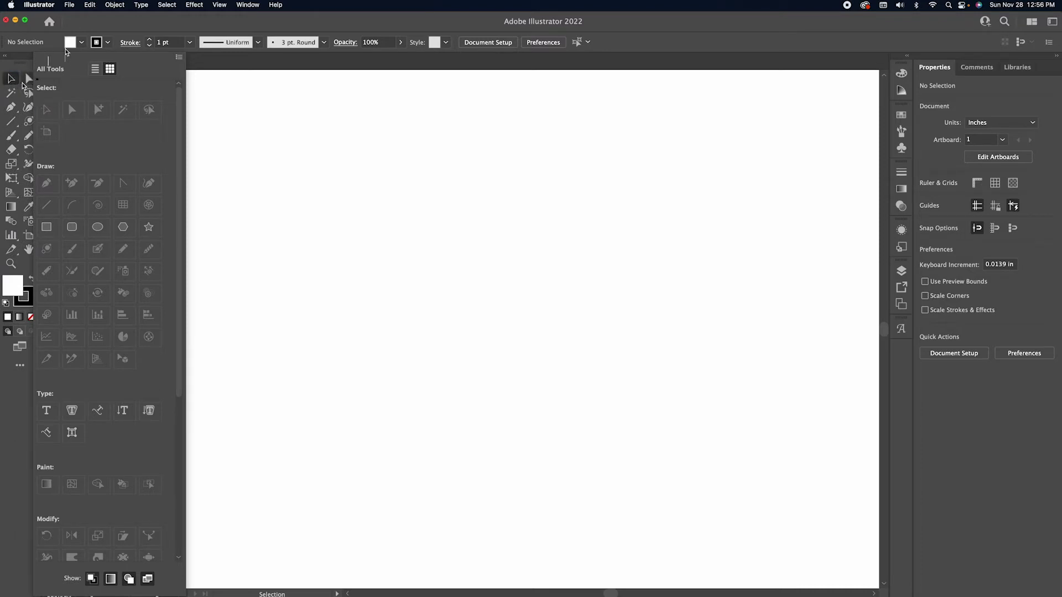
click(285, 193)
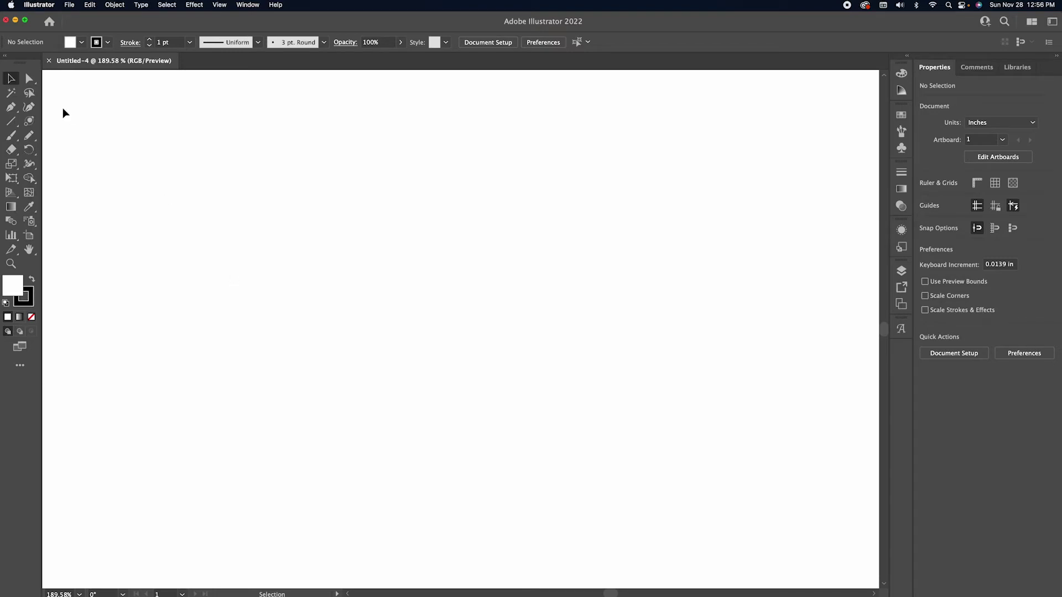
click(20, 366)
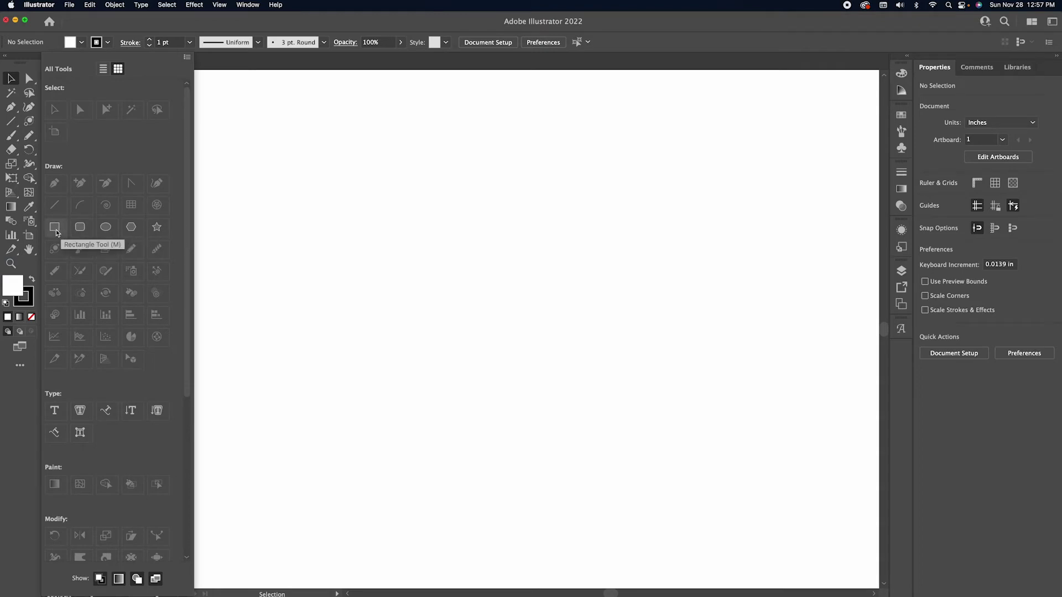
Step: Stack the Rectangle, Rounded Rectangle, Ellipse, Polygon and Star tools into one toolbar slot
mouse_move(55, 233)
mouse_down()
mouse_move(26, 133)
mouse_move(10, 126)
mouse_up()
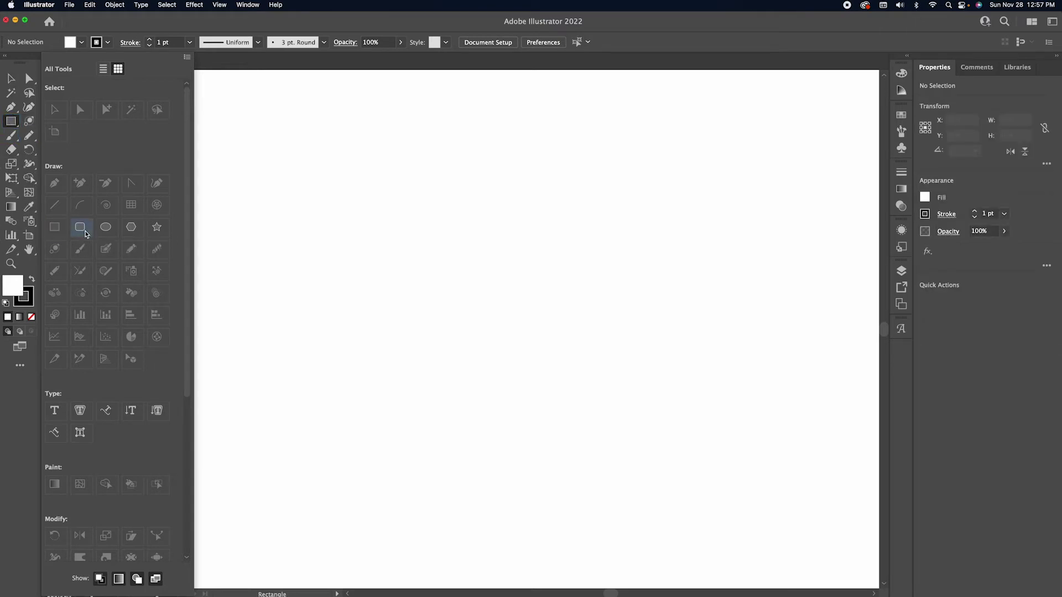
drag(86, 234, 10, 121)
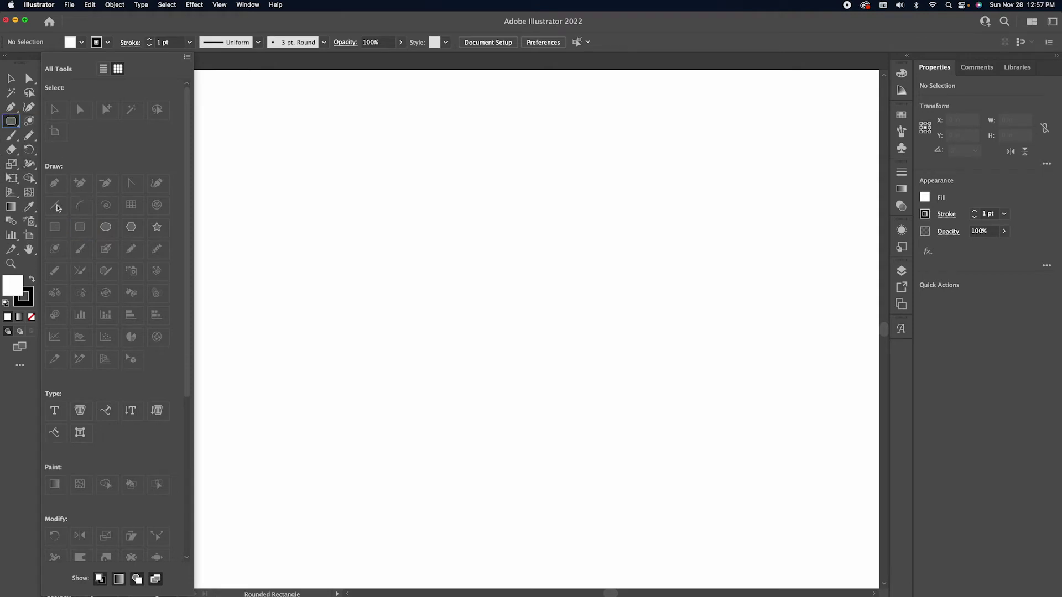
drag(106, 232, 10, 124)
mouse_move(130, 227)
mouse_down()
mouse_move(64, 152)
mouse_move(10, 121)
mouse_up()
drag(156, 226, 190, 221)
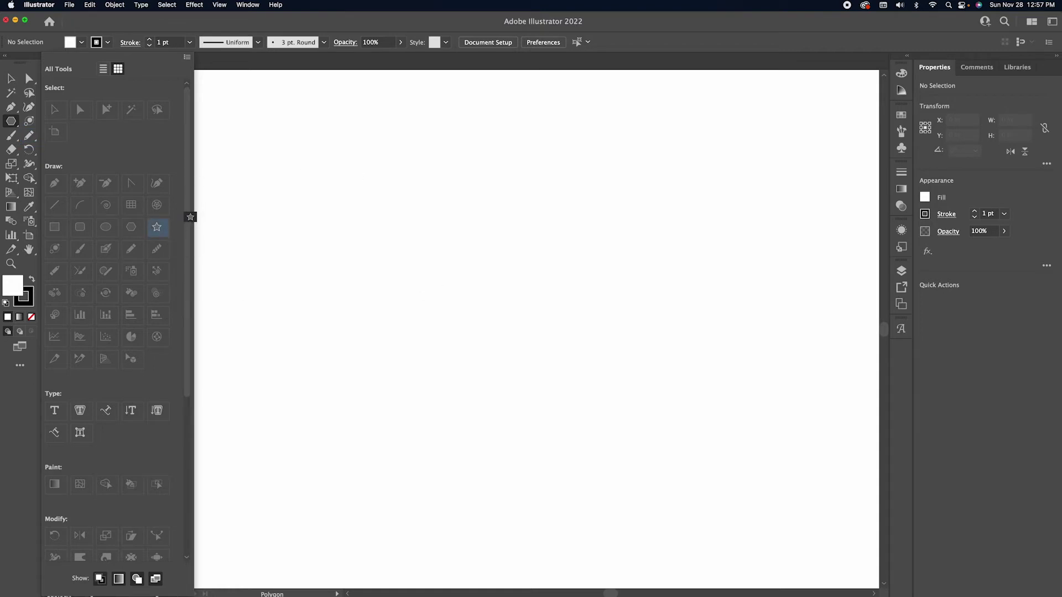
drag(191, 220, 12, 122)
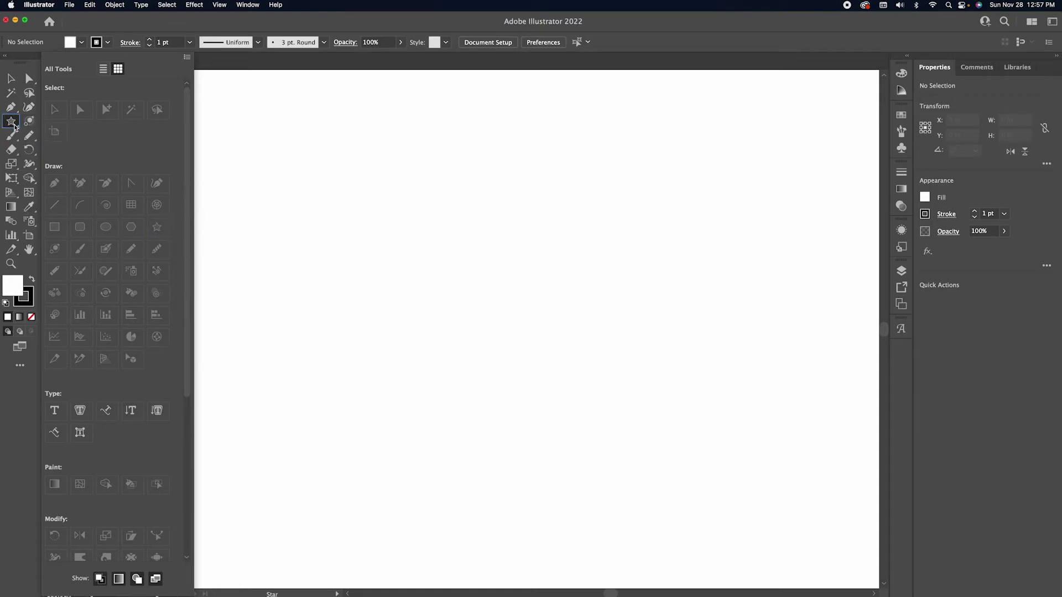
click(14, 126)
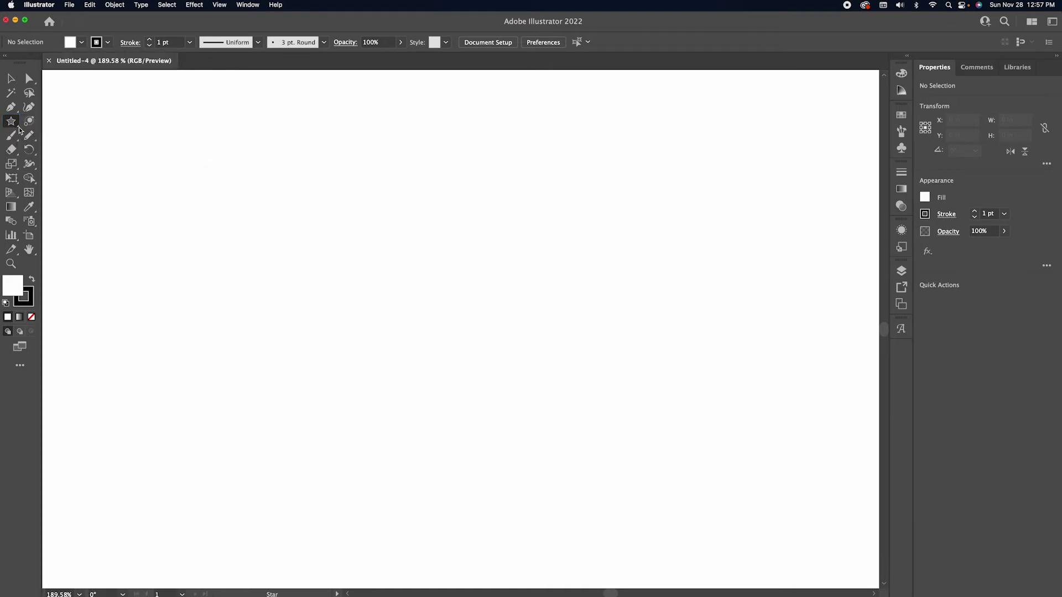
Step: Check the grouped shape-tool flyout, then return to the Selection tool
drag(19, 129, 83, 246)
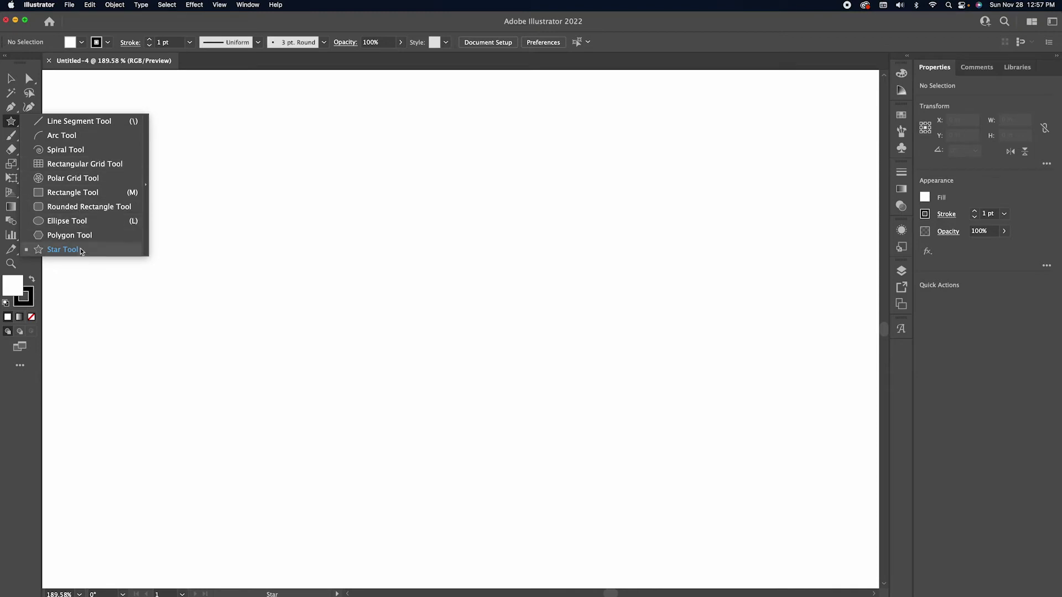
drag(83, 246, 109, 333)
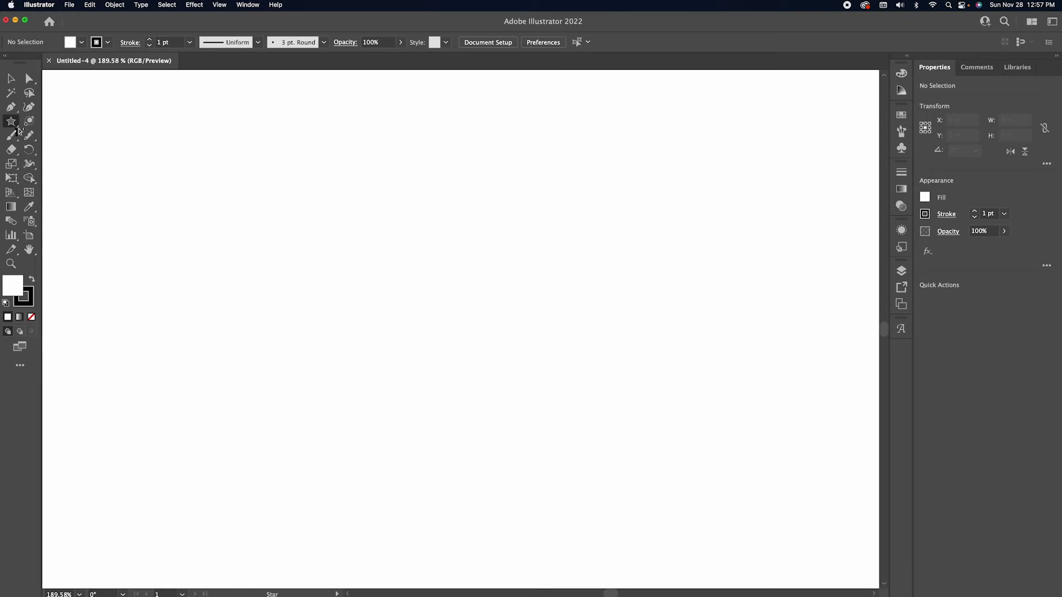
key(v)
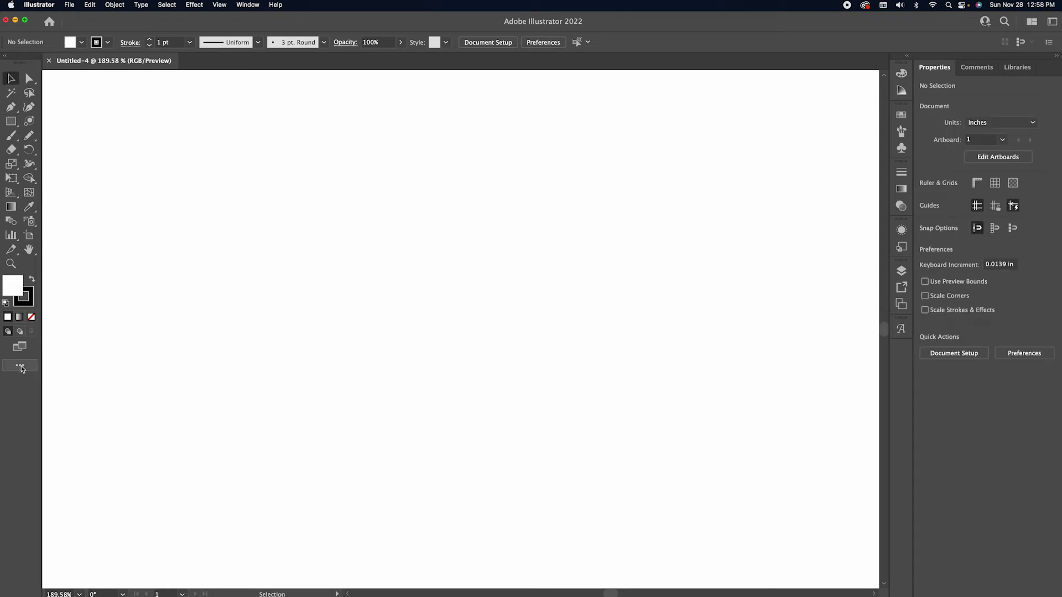
Step: Add the Type tool to the toolbar from the All Tools drawer, then reopen the drawer
click(21, 366)
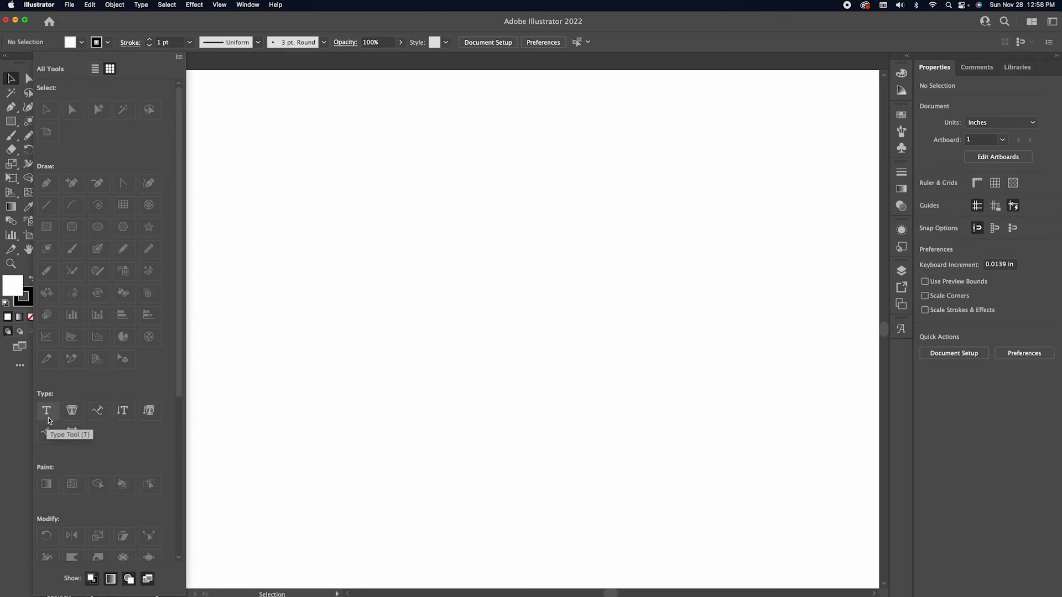
mouse_move(50, 419)
mouse_down()
mouse_move(76, 352)
mouse_move(64, 187)
mouse_move(22, 134)
mouse_up()
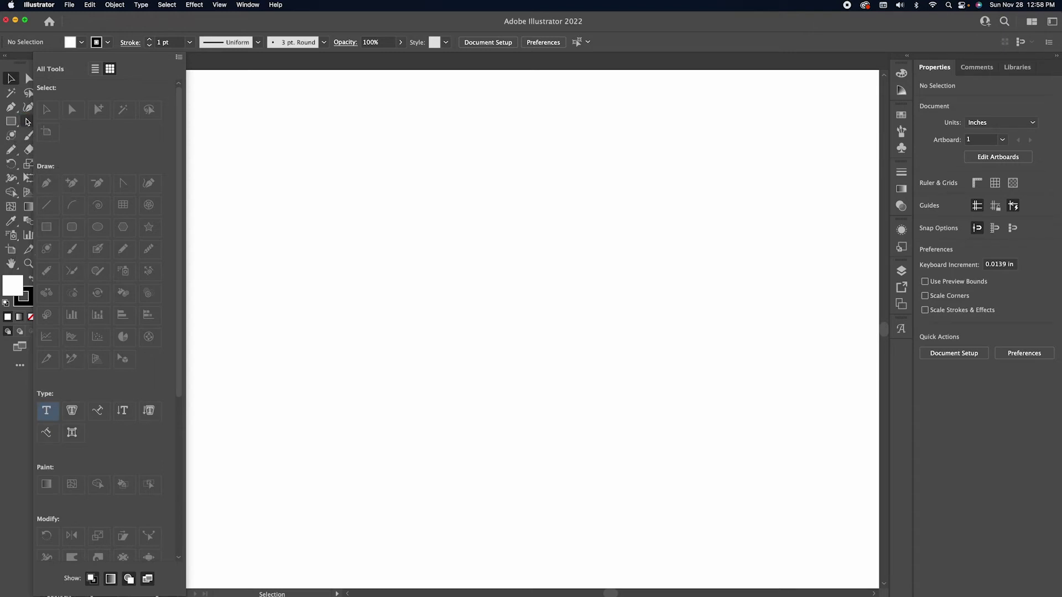
key(t)
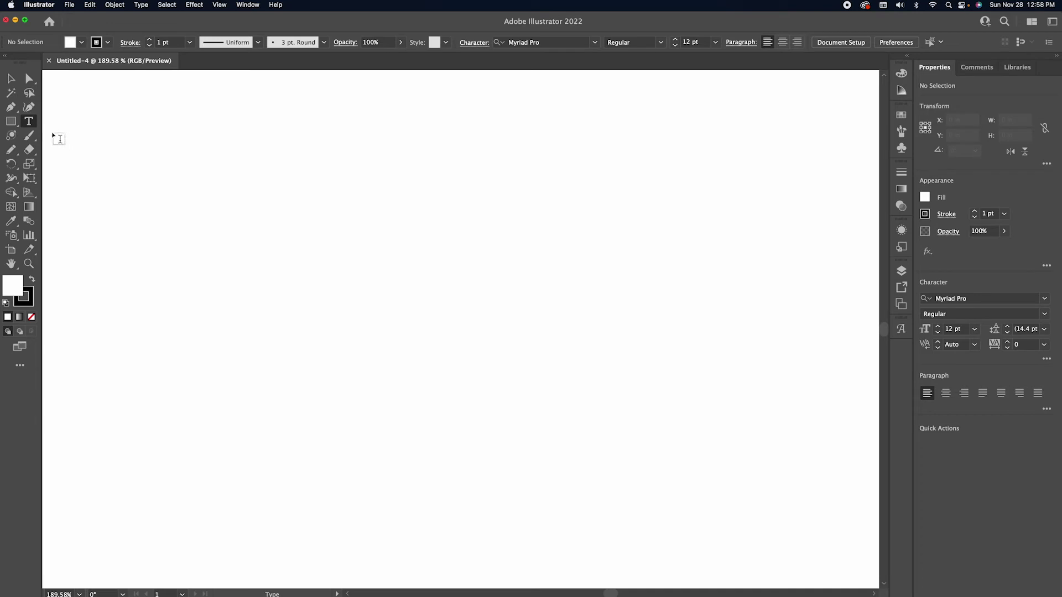
click(20, 365)
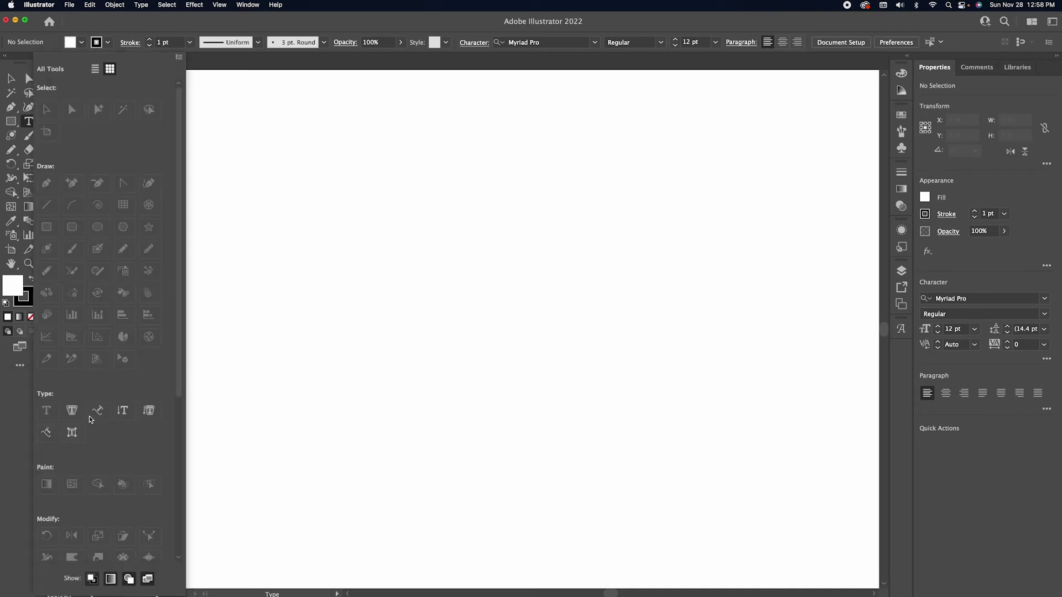
Step: Add Area Type, Type on a Path, Vertical Type, Touch Type and Vertical Type on a Path to the Type slot
click(74, 413)
click(99, 411)
drag(102, 412, 30, 121)
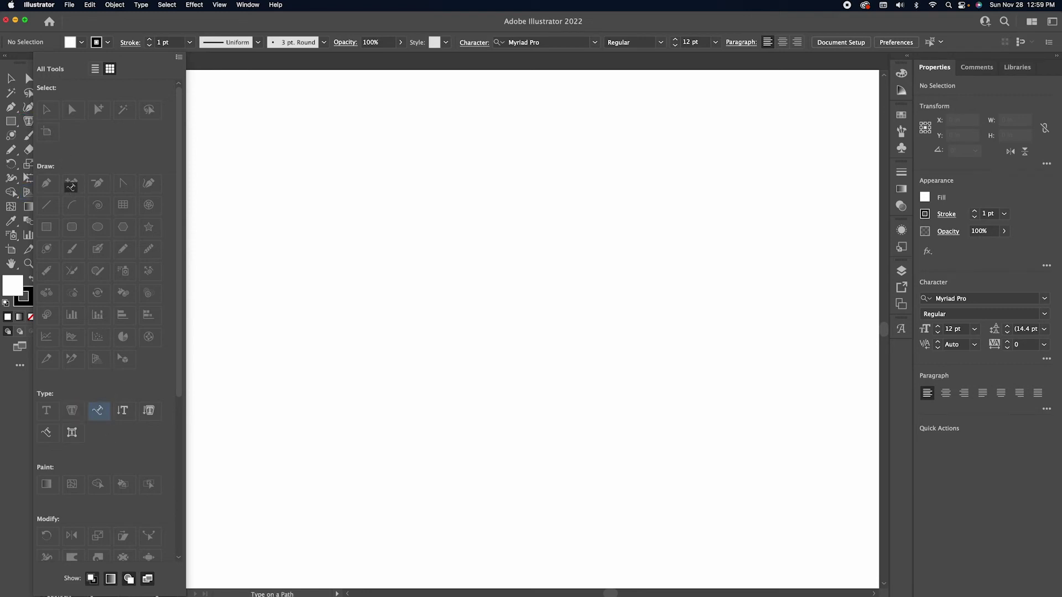
mouse_move(122, 410)
mouse_down()
mouse_move(126, 344)
mouse_move(30, 120)
mouse_up()
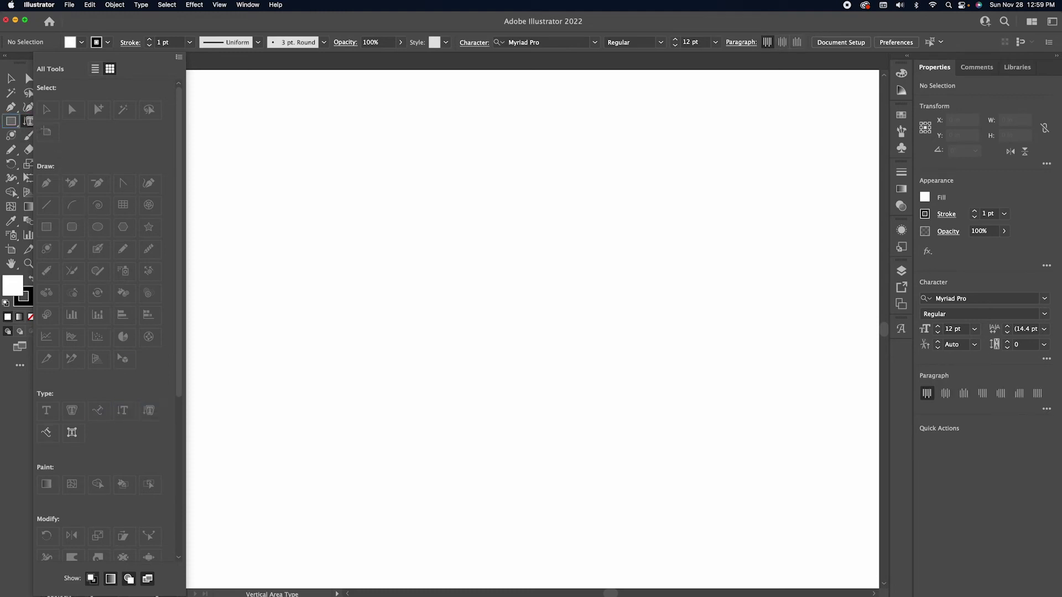
drag(72, 432, 31, 123)
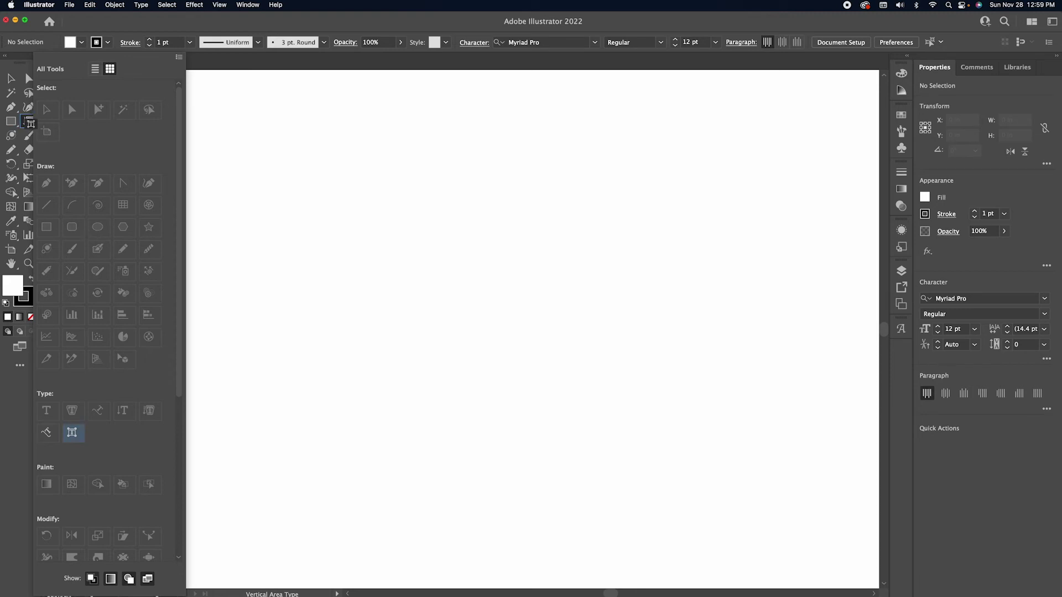
drag(46, 432, 47, 154)
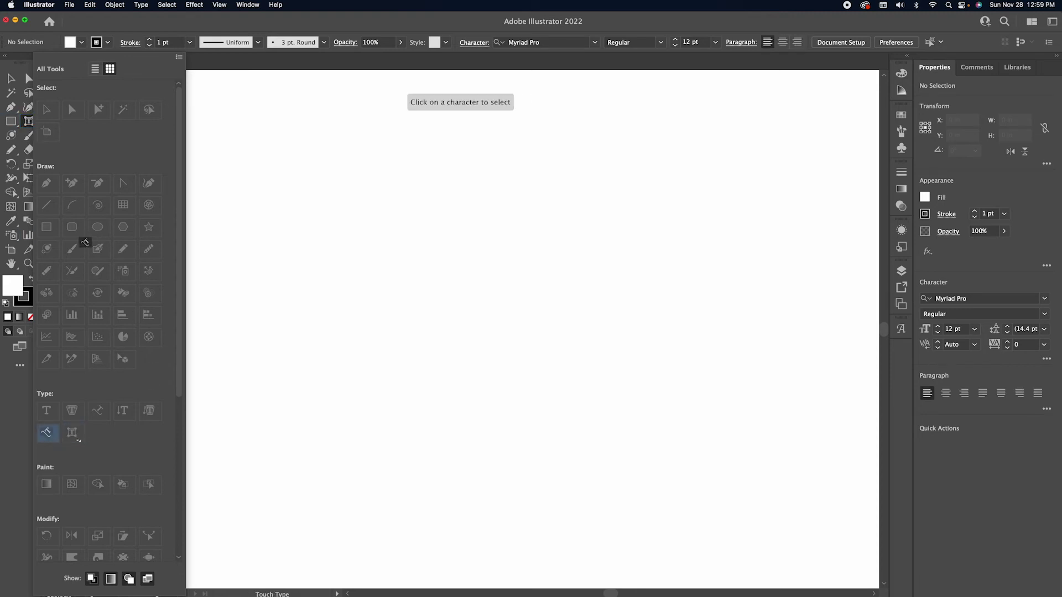
drag(47, 153, 30, 124)
Step: Make the plain Type tool the type group's default and reopen the All Tools drawer
click(29, 123)
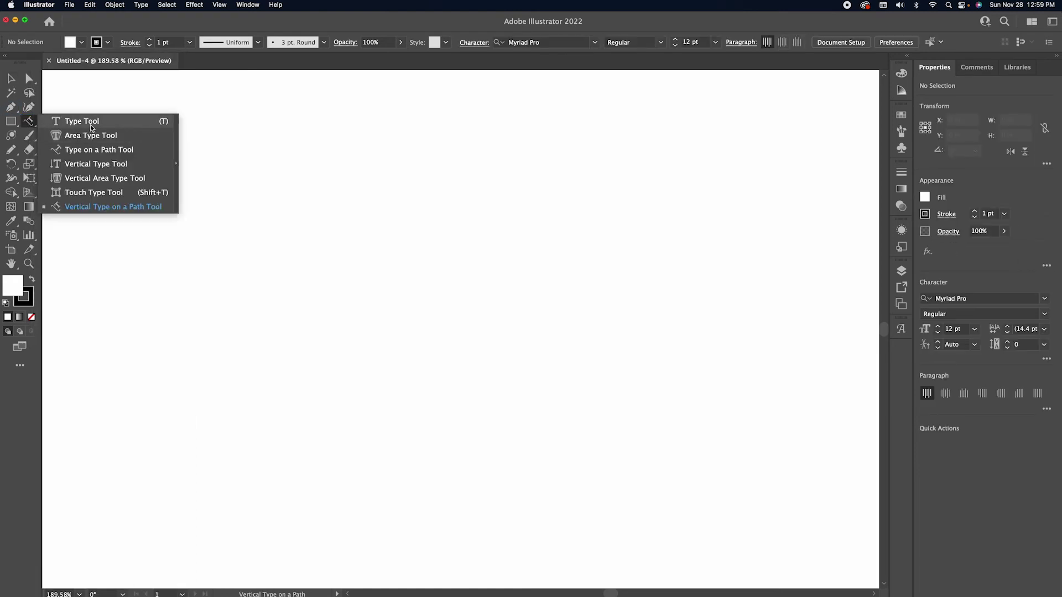
click(92, 128)
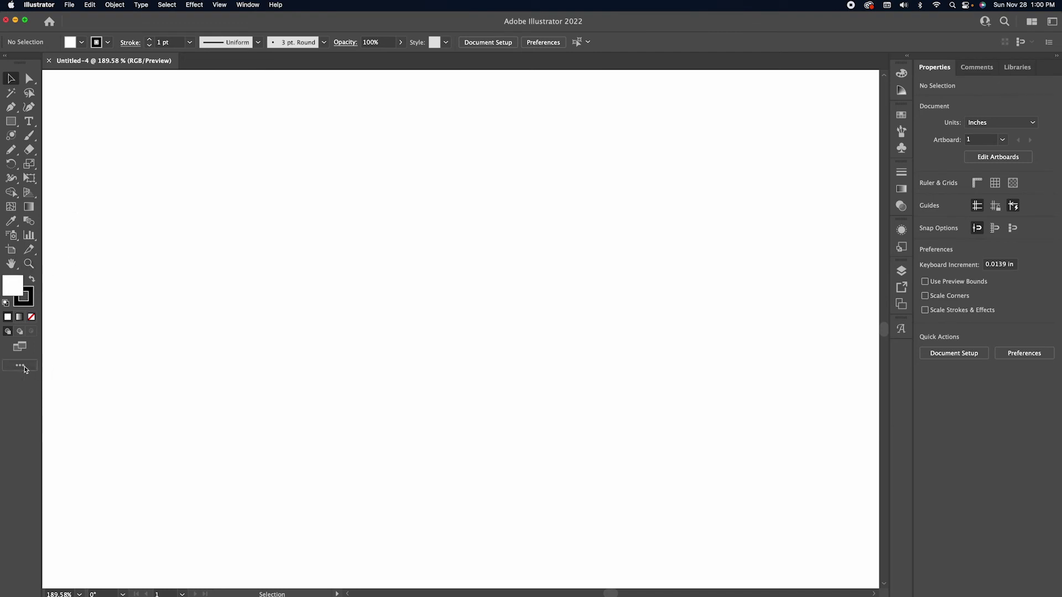
click(20, 366)
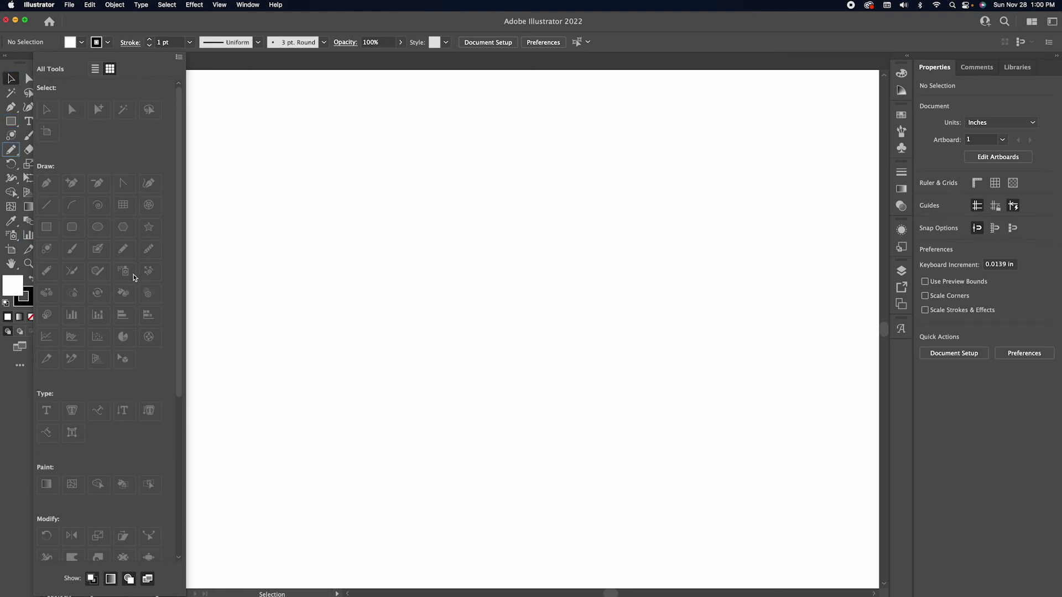
scroll(142, 492, down, 5)
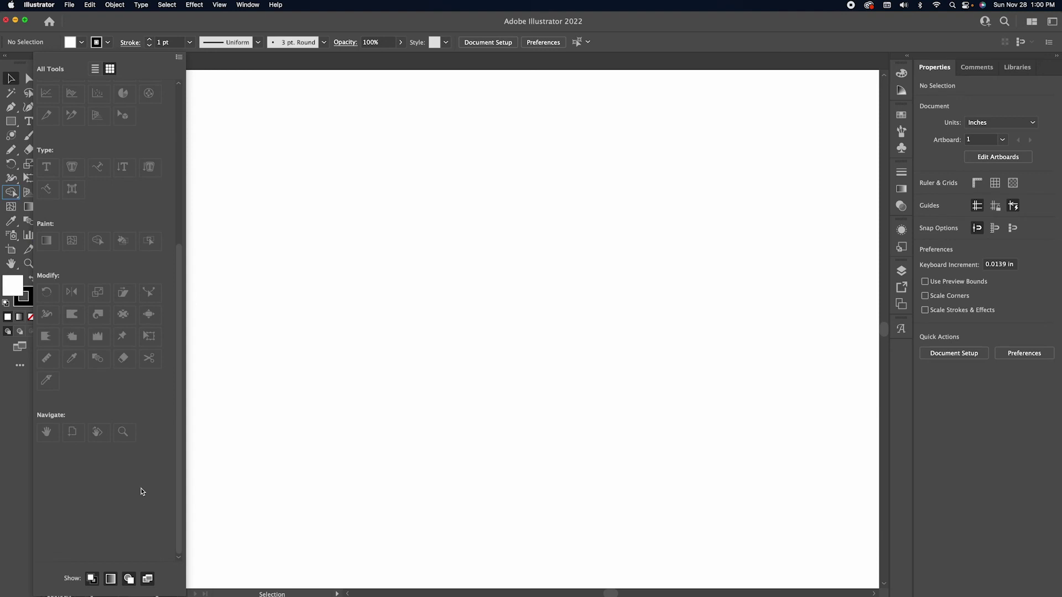
scroll(142, 491, up, 5)
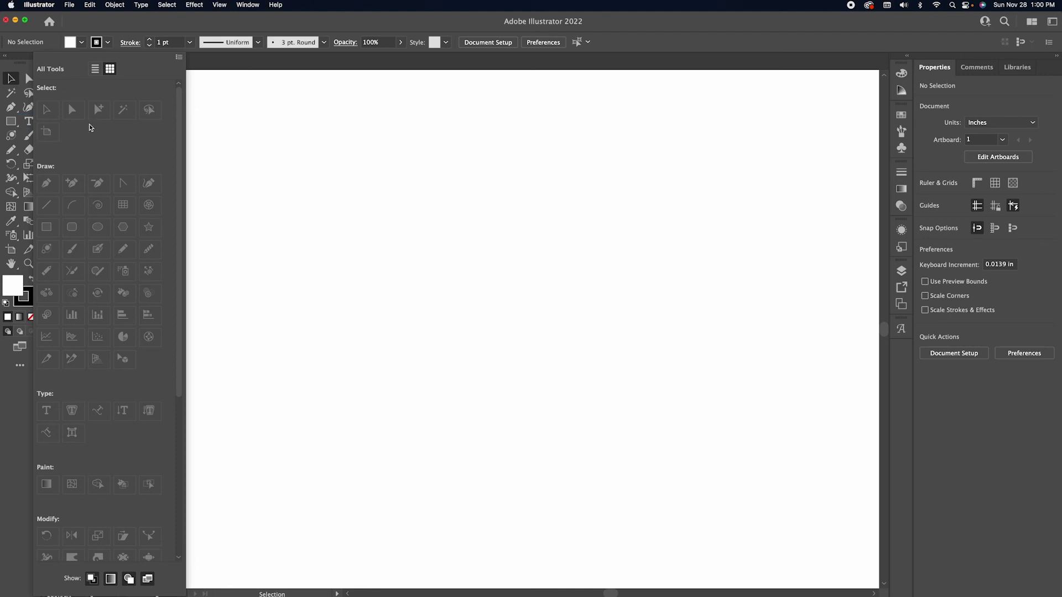
click(297, 239)
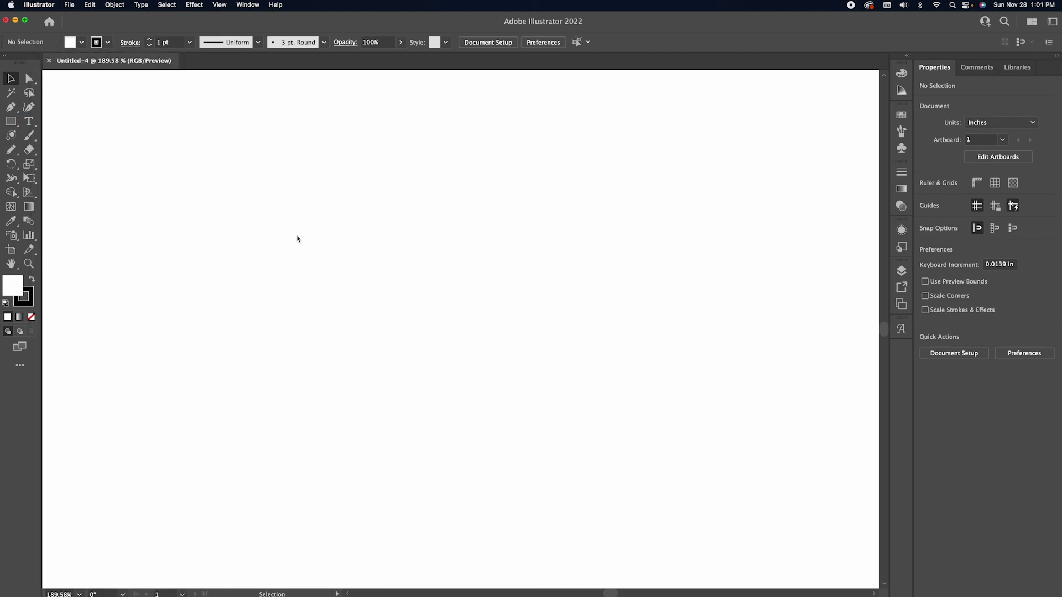